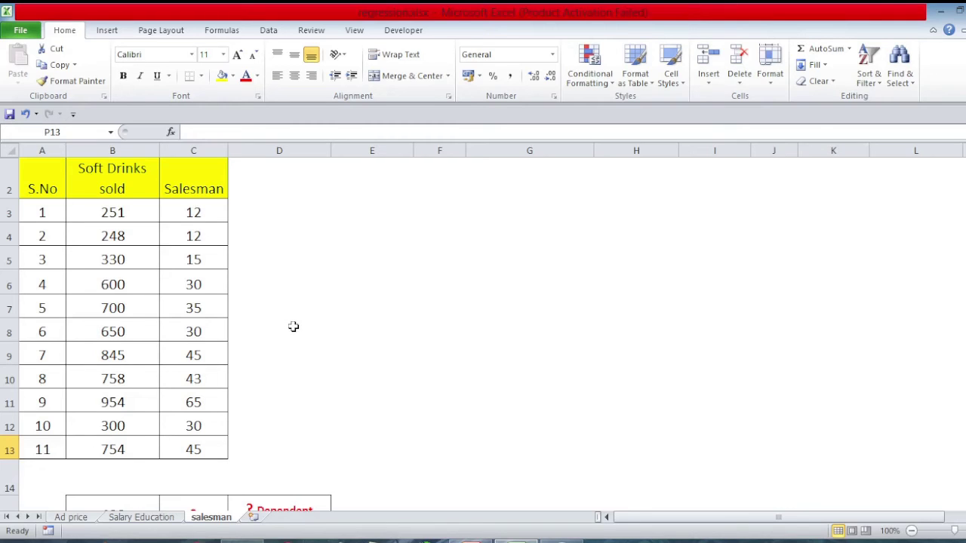
Change the soft drinks quantity in cell B15, below the data table, to 2000
scroll(293, 326, down, 1)
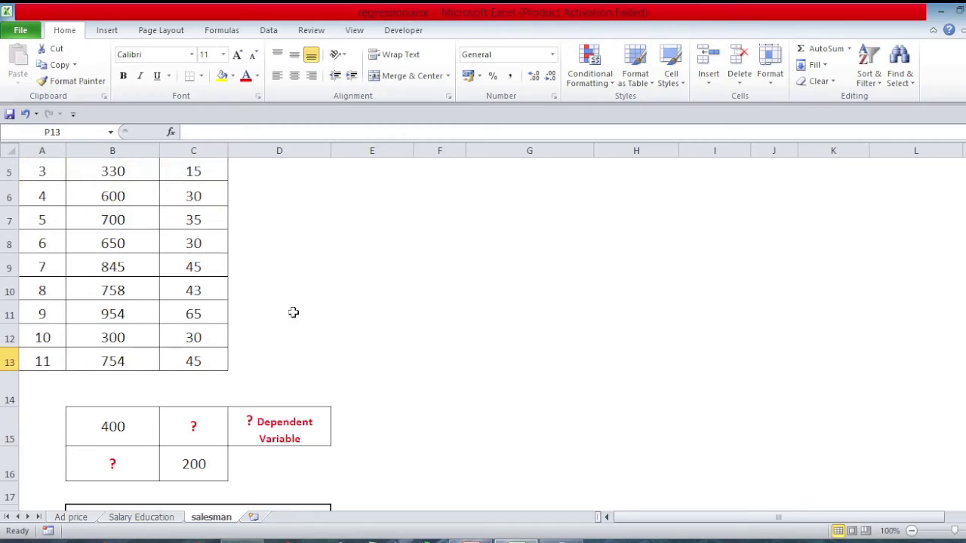
click(108, 427)
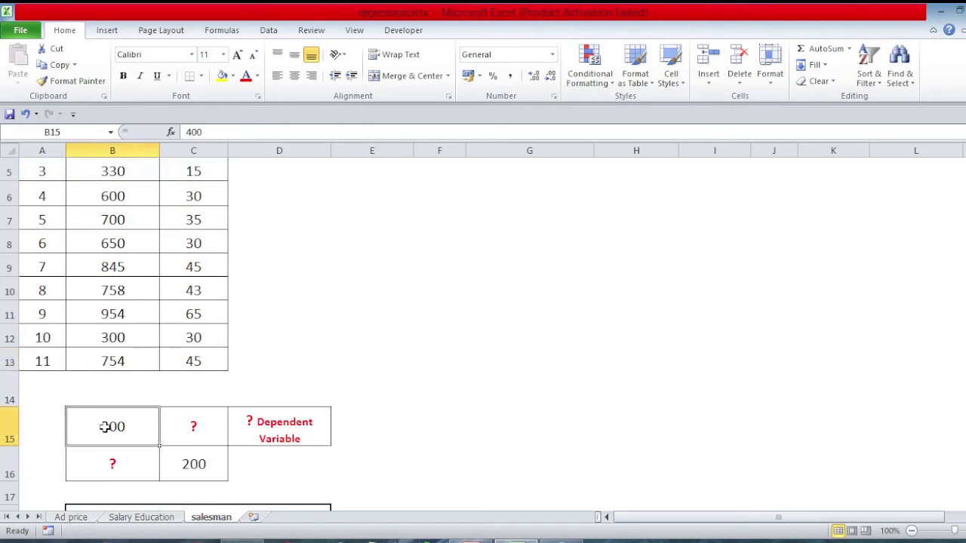
double_click(109, 428)
key(BackSpace)
text(20)
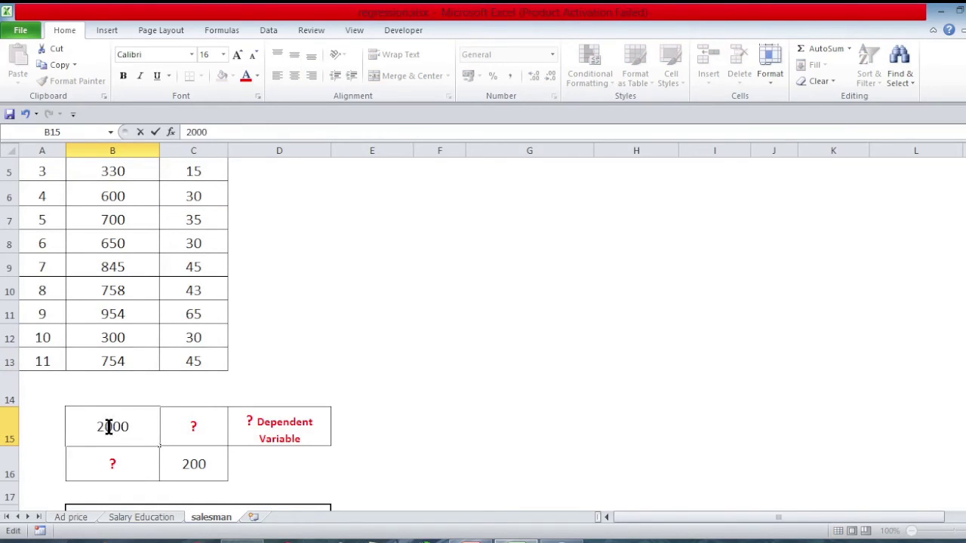
key(Return)
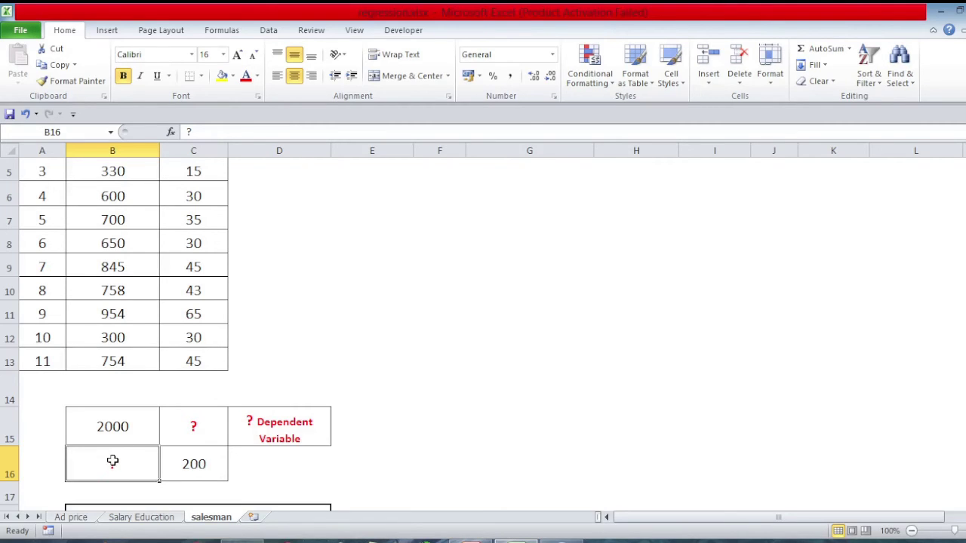
Start a Regression data analysis with the Salesman column, C2:C13 including its header, as the Y input range
scroll(278, 445, up, 1)
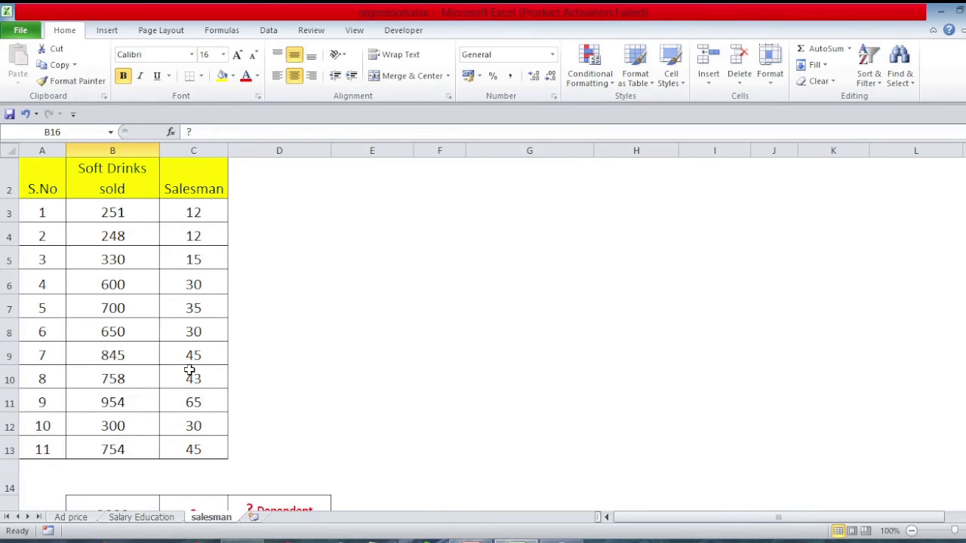
click(269, 31)
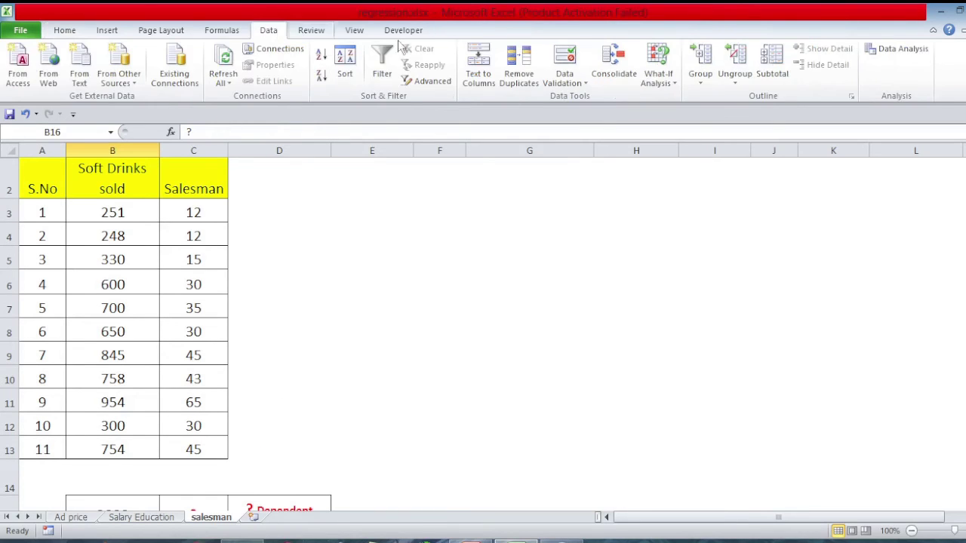
click(894, 51)
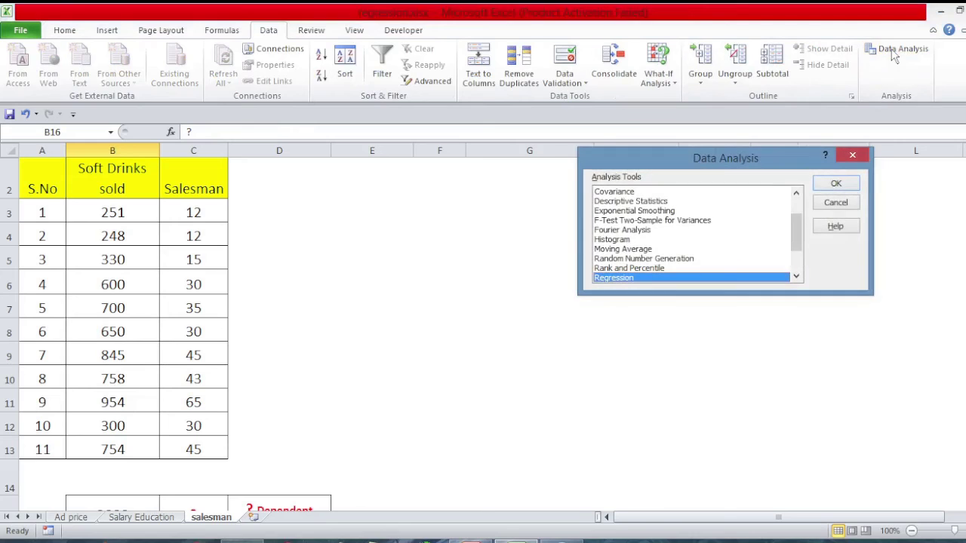
click(836, 184)
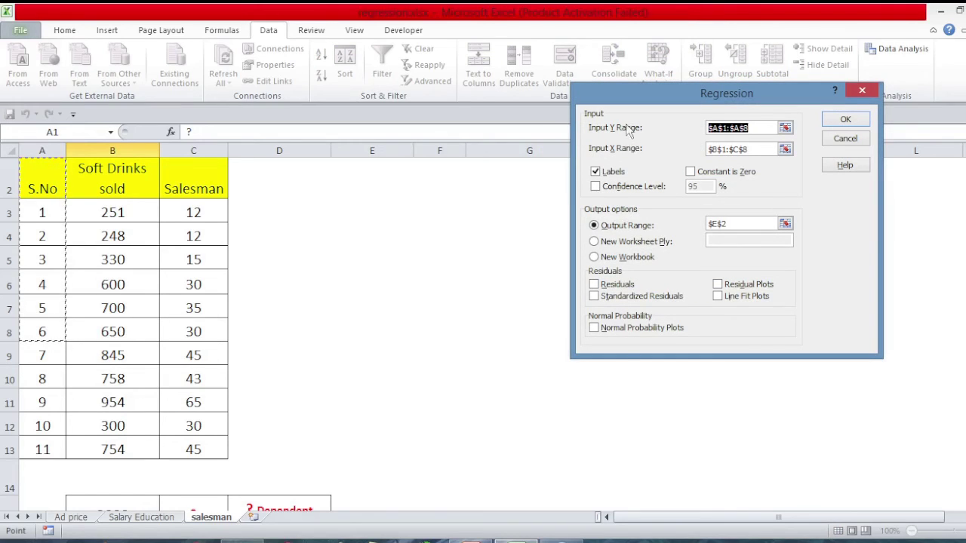
scroll(181, 316, down, 1)
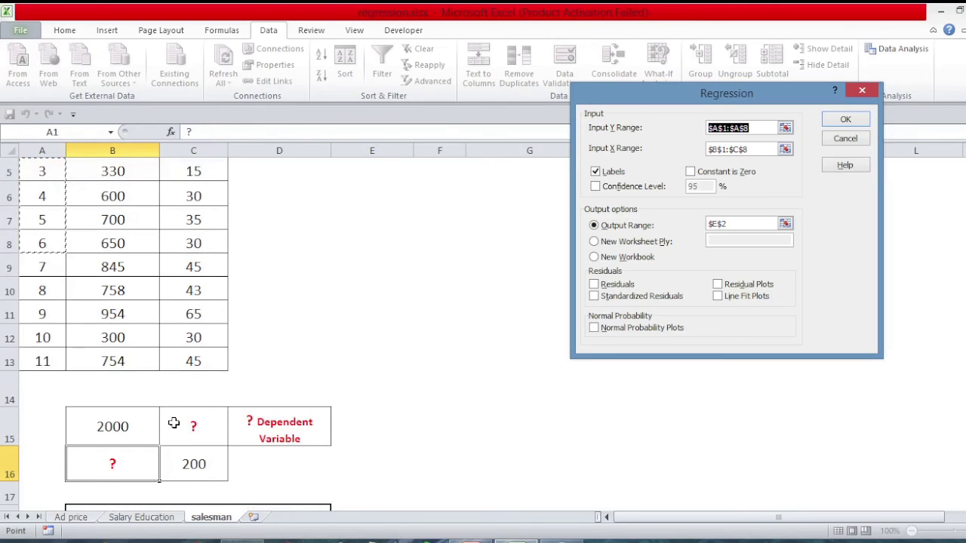
scroll(220, 217, up, 1)
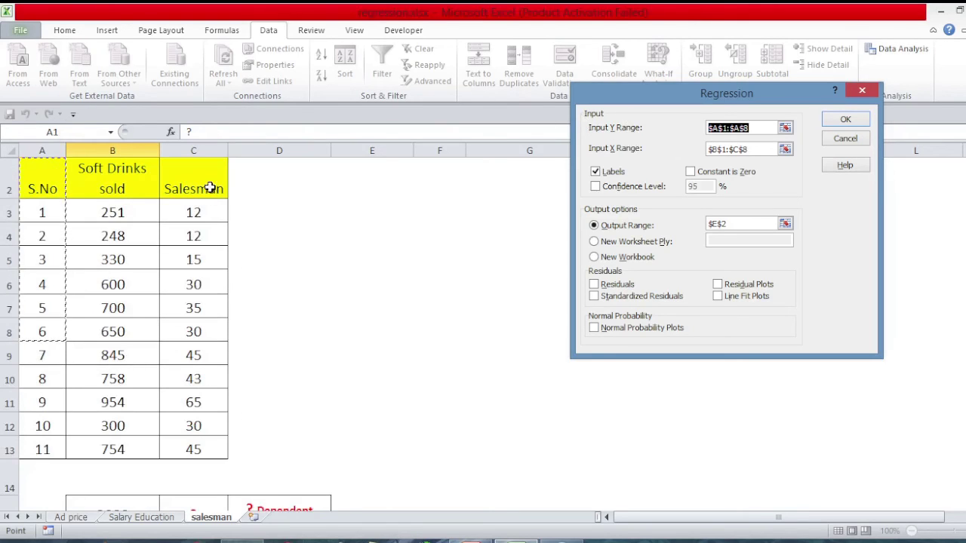
drag(205, 185, 194, 447)
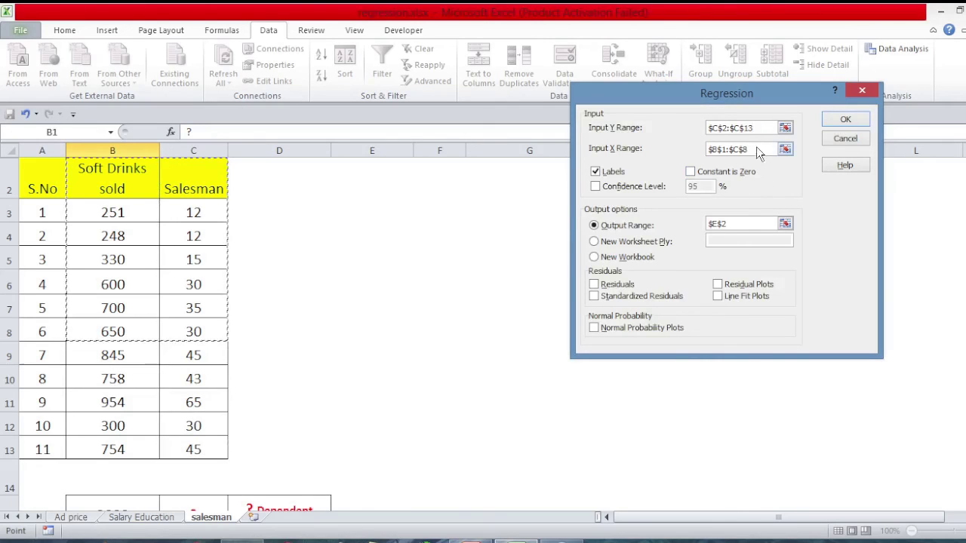
Set the X input range to the Soft Drinks sold column B2:B13 and run the regression with output at E2
drag(756, 149, 655, 151)
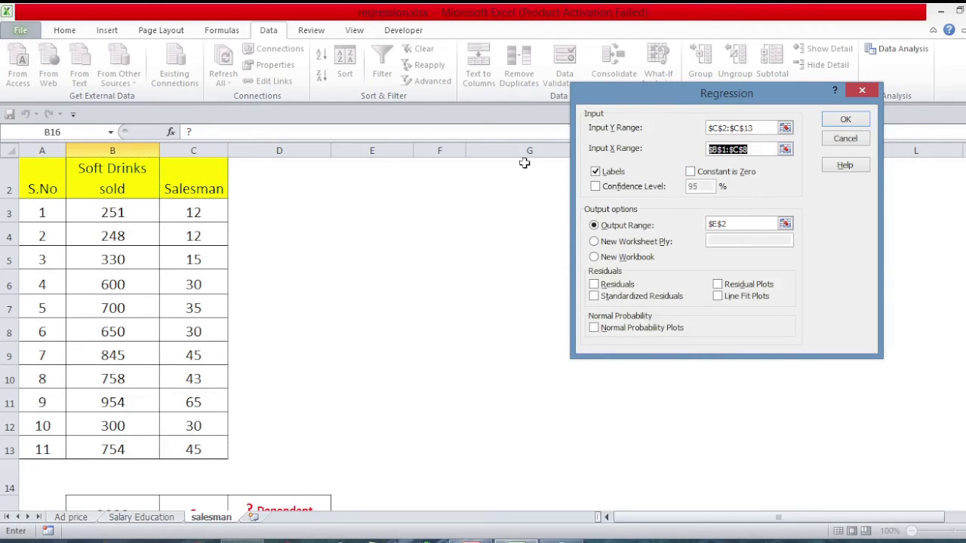
drag(102, 171, 91, 450)
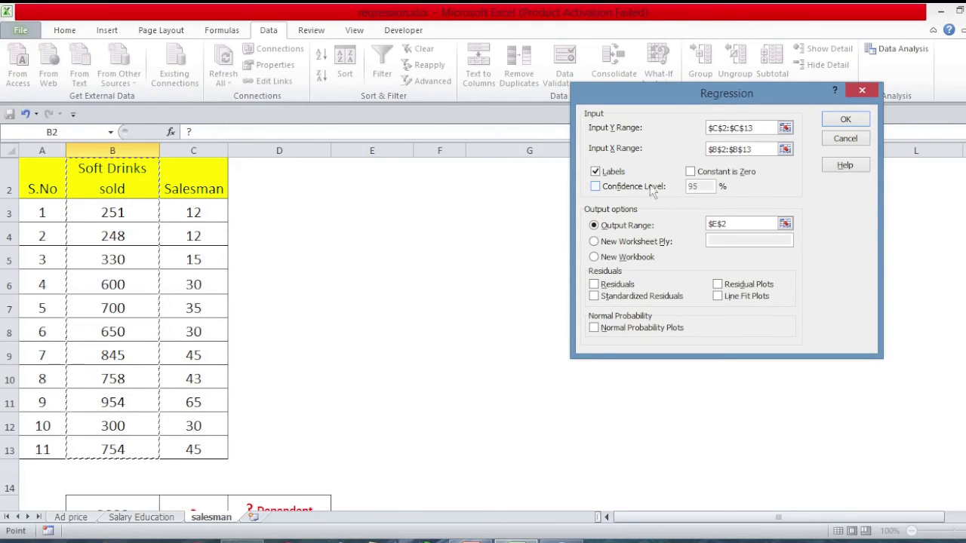
click(763, 225)
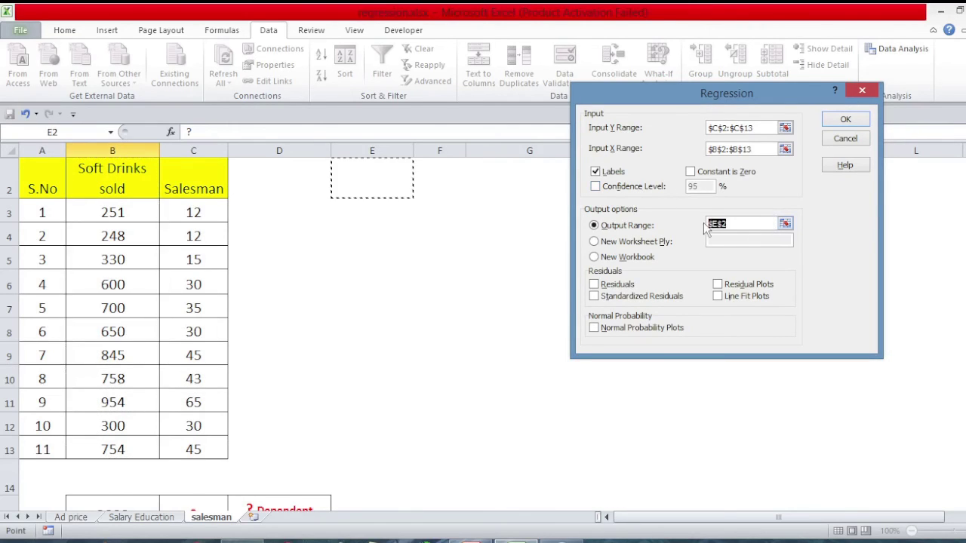
click(371, 173)
click(846, 120)
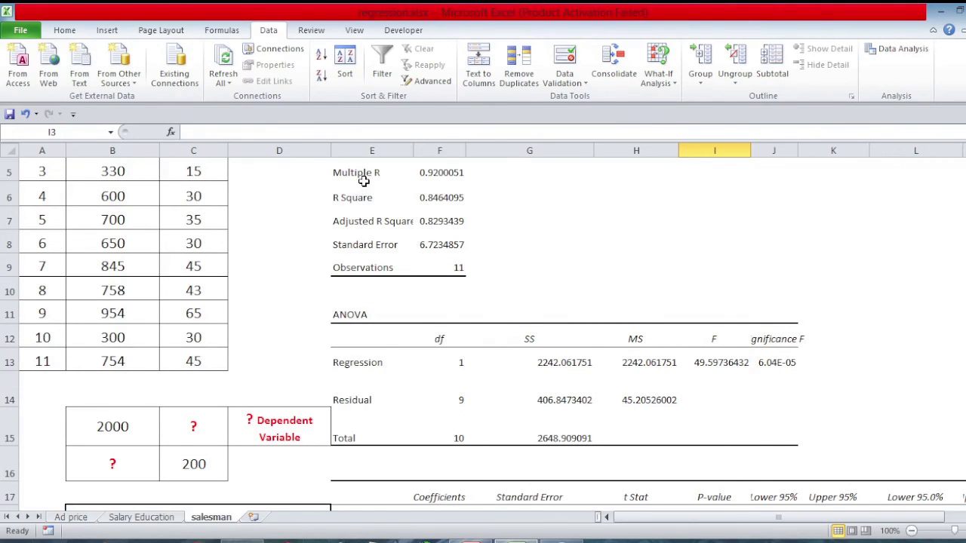
Examine the Multiple R and R Square statistics and the Intercept and Soft Drinks sold coefficients in the regression output
click(451, 174)
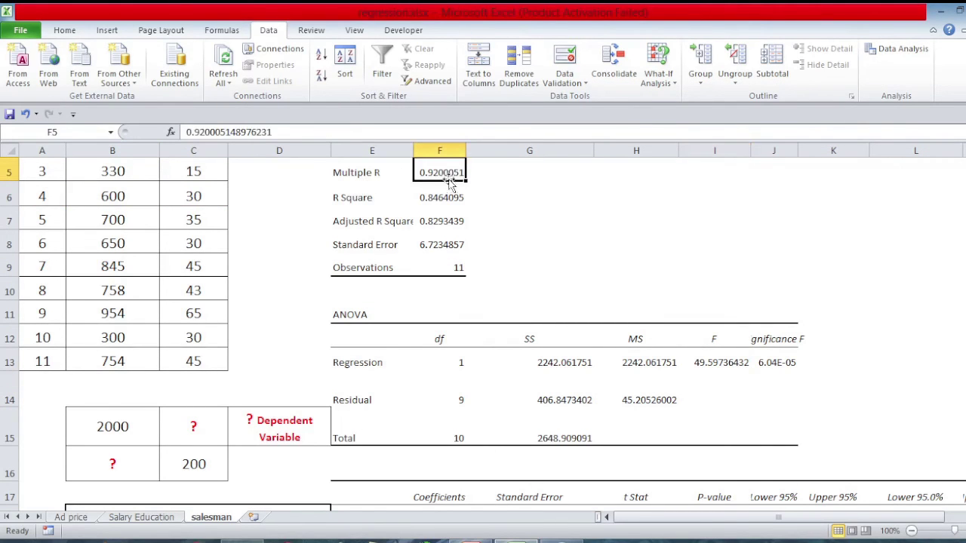
click(445, 198)
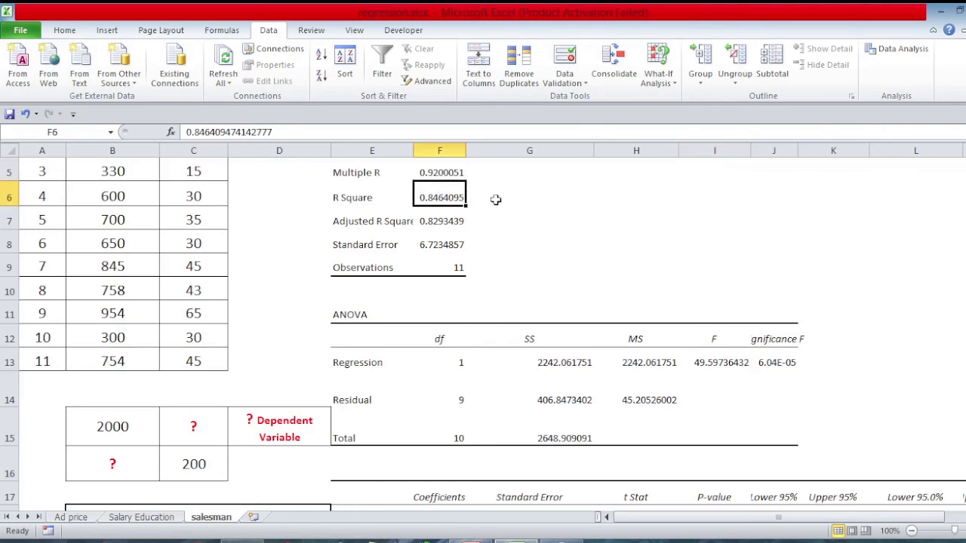
scroll(539, 204, up, 1)
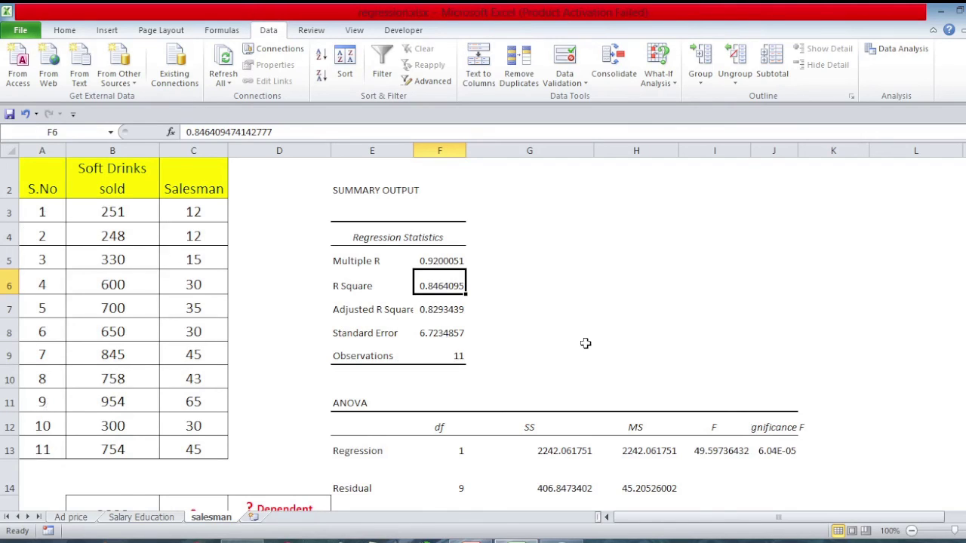
scroll(582, 344, down, 3)
click(451, 395)
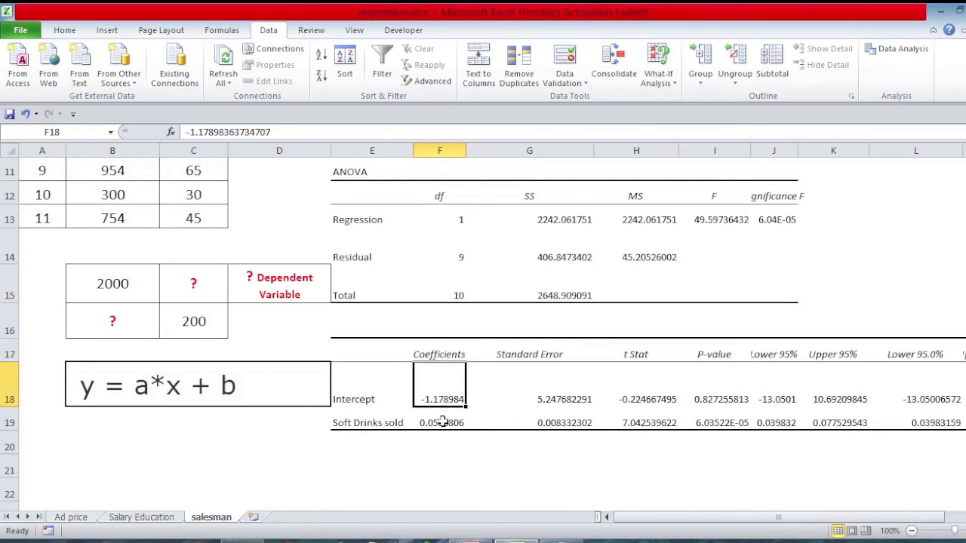
click(444, 423)
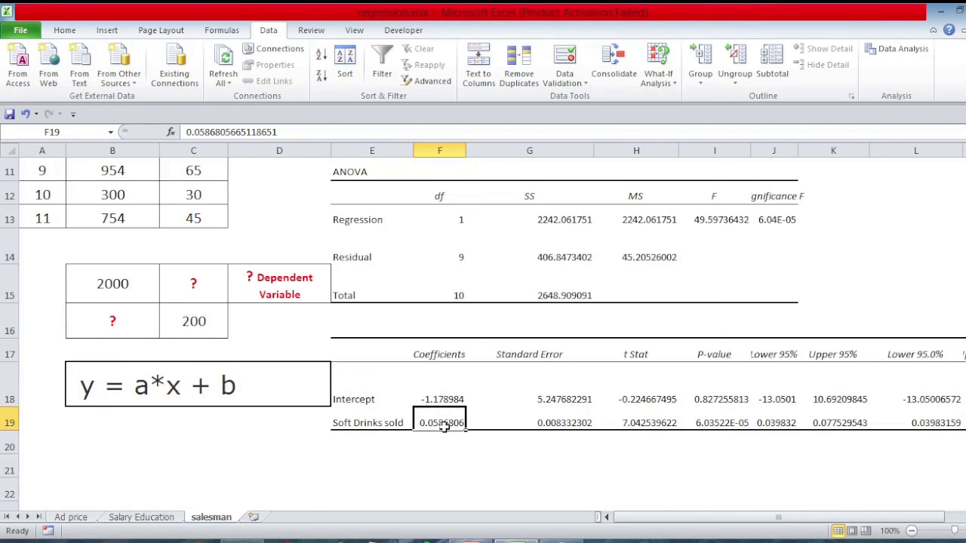
Replace the question mark in C15 with the prediction formula =B15*F19+F18 for the number of salesmen
click(188, 279)
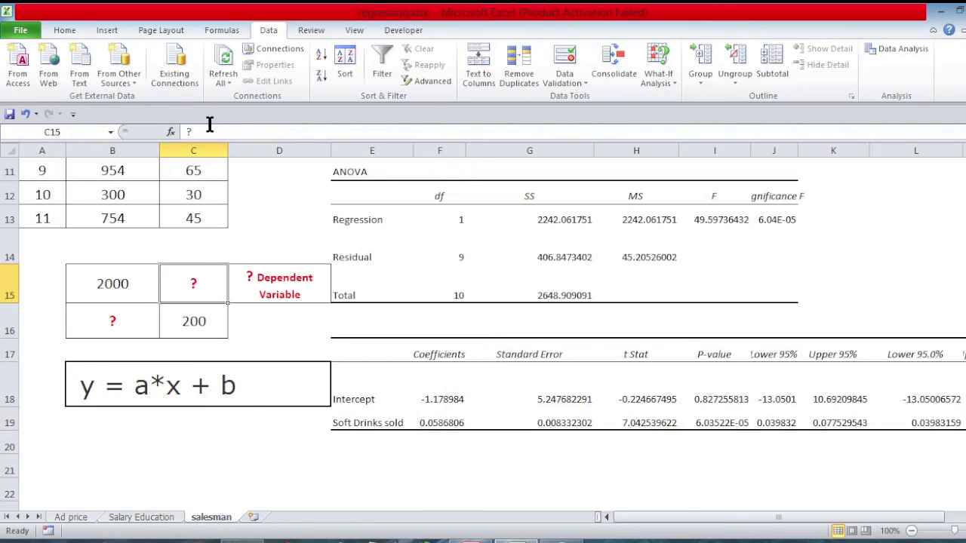
drag(204, 132, 172, 133)
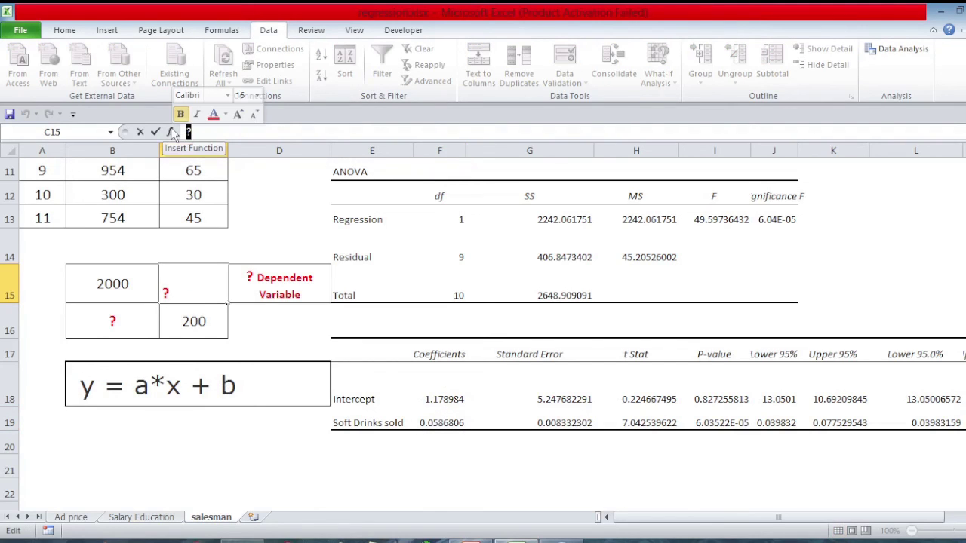
text(=)
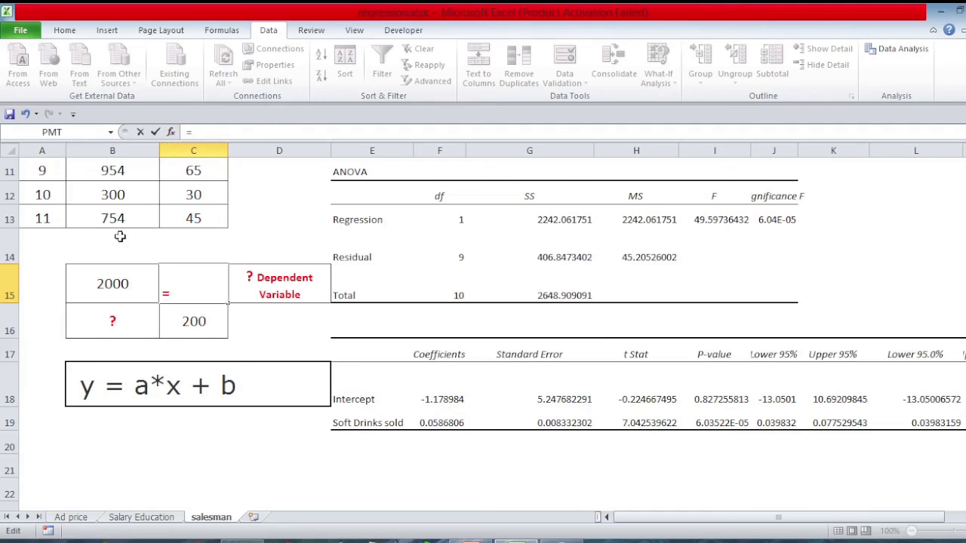
click(121, 283)
text(*)
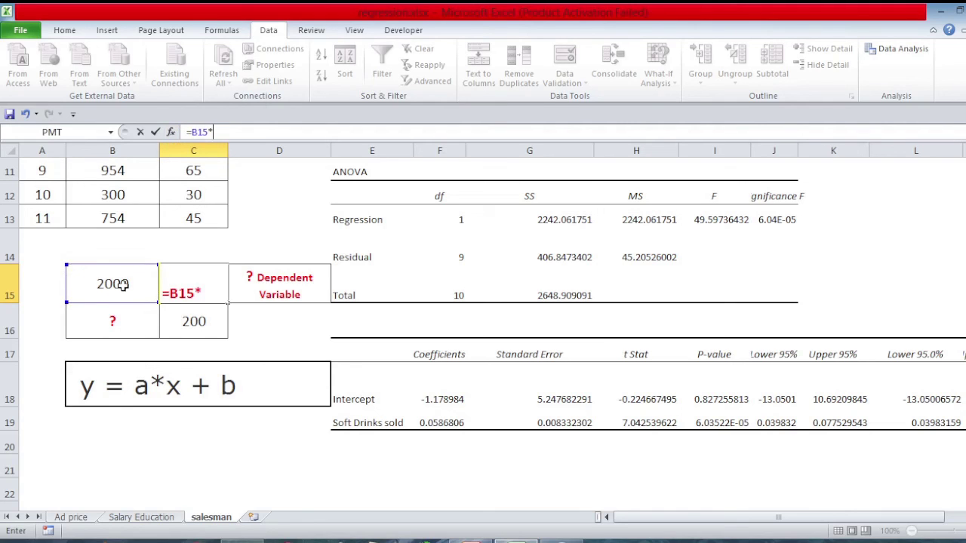
click(447, 421)
text(+)
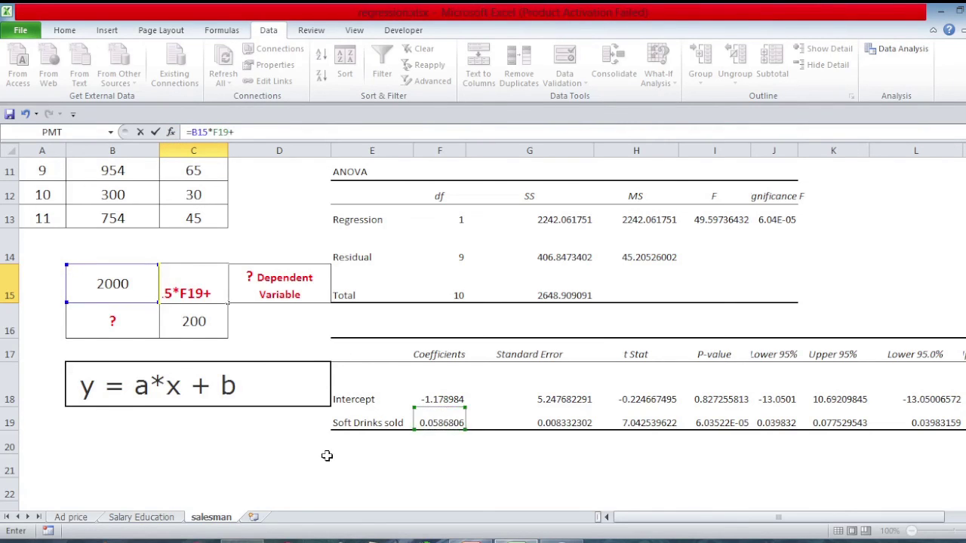
click(444, 400)
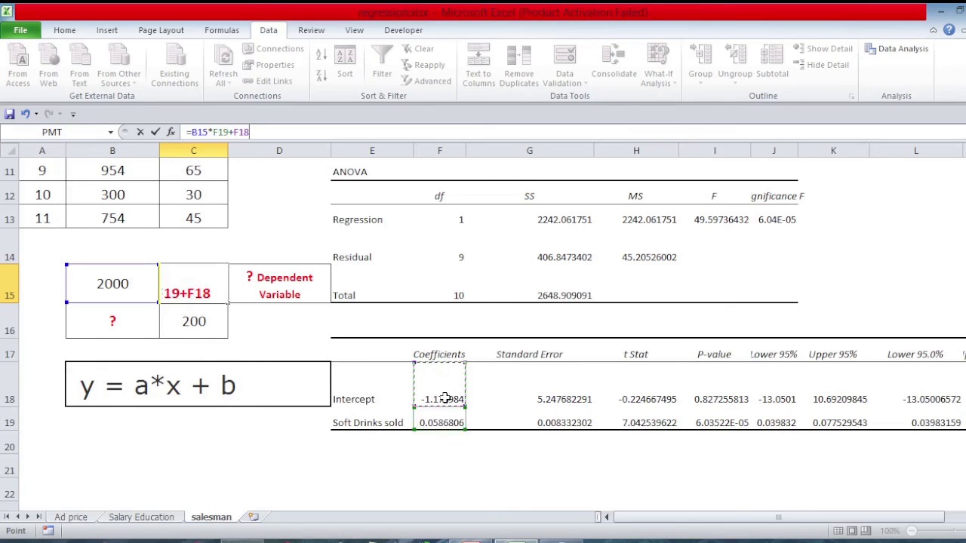
key(Return)
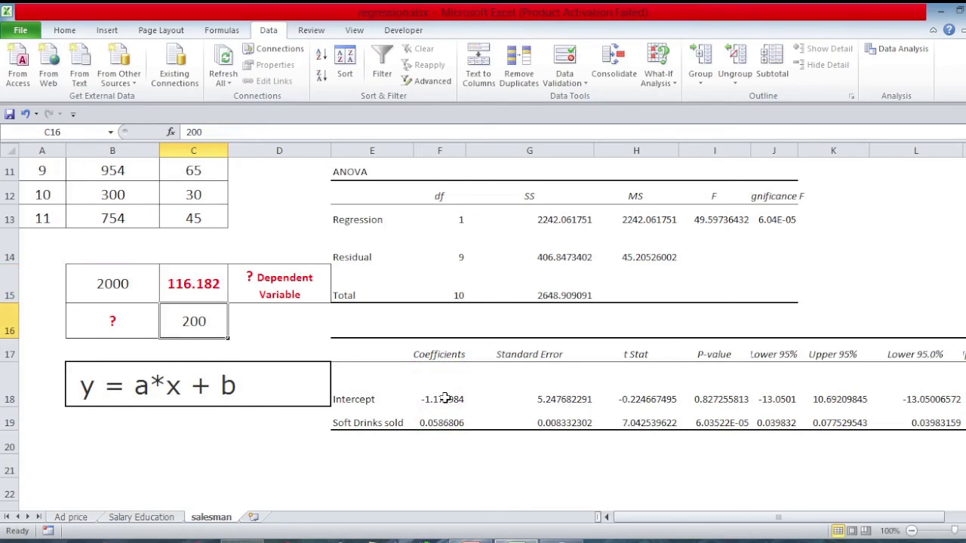